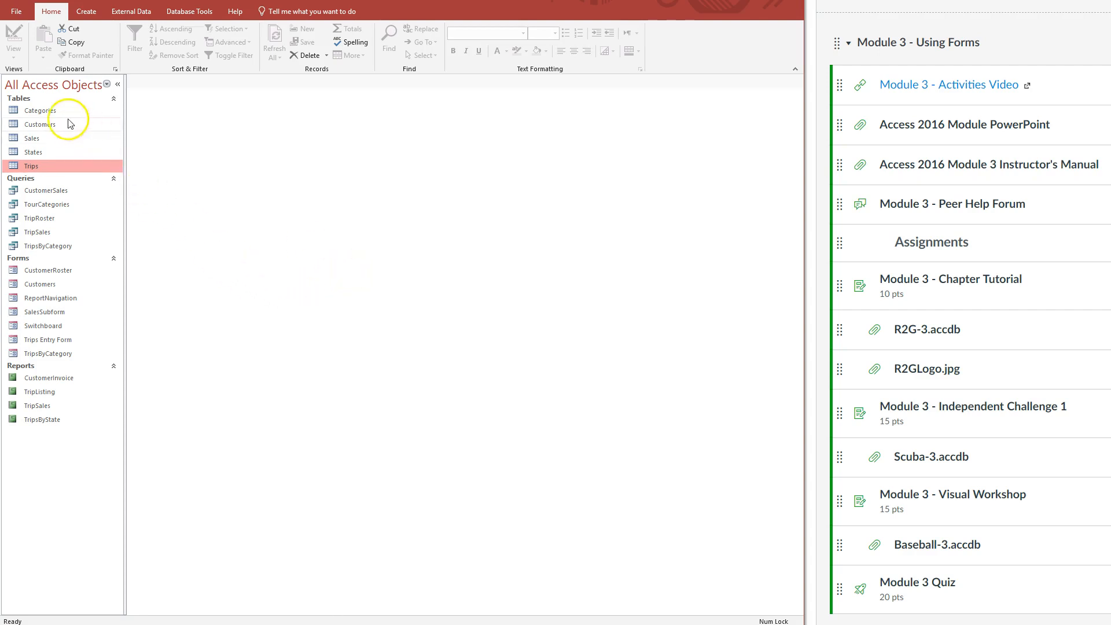
Step: Filter the database objects to forms only and to tables only, and restore the display of all Access objects
left_click(105, 85)
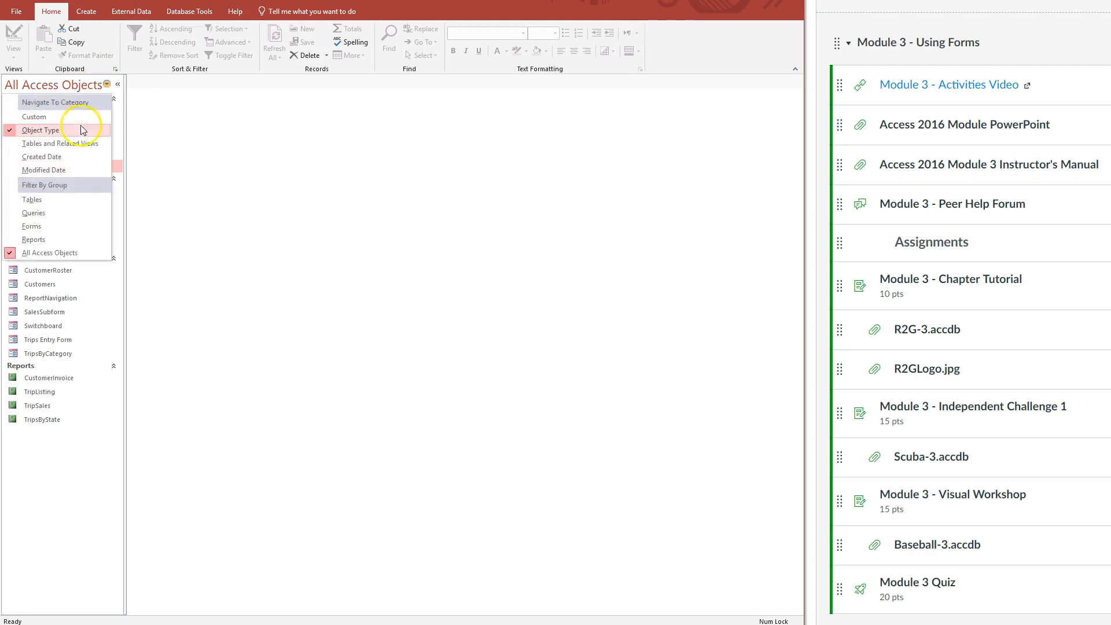
left_click(78, 224)
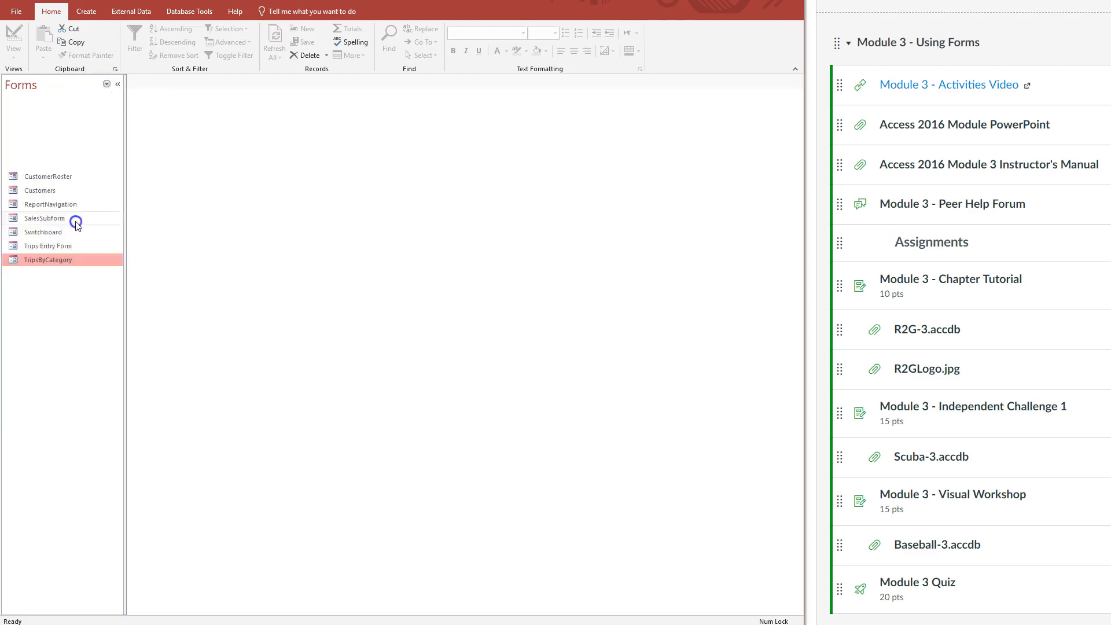
left_click(106, 84)
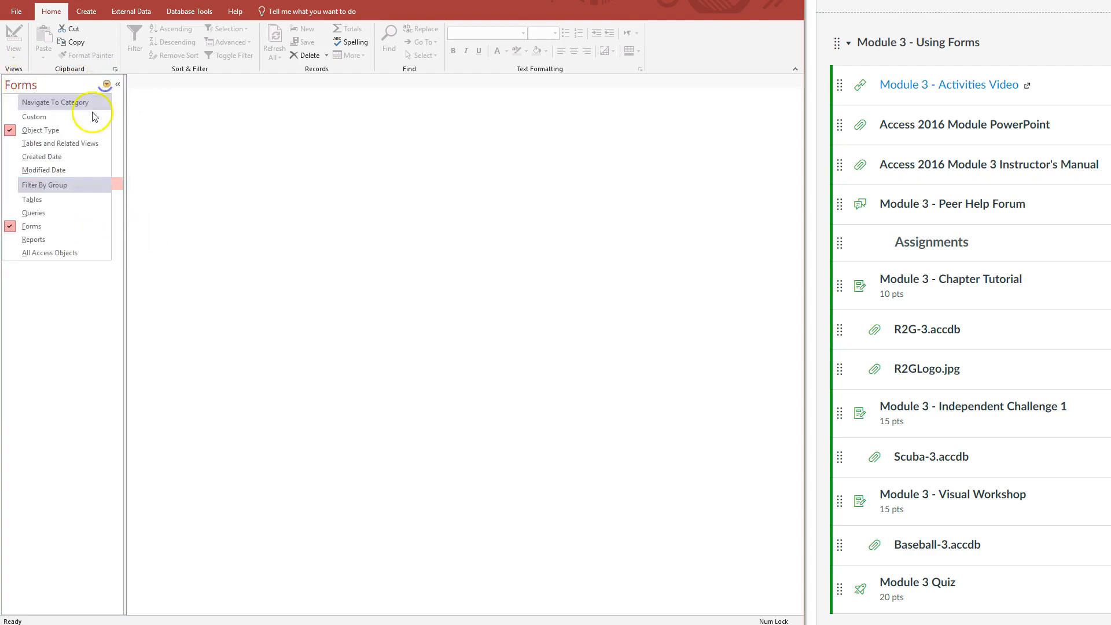
left_click(71, 200)
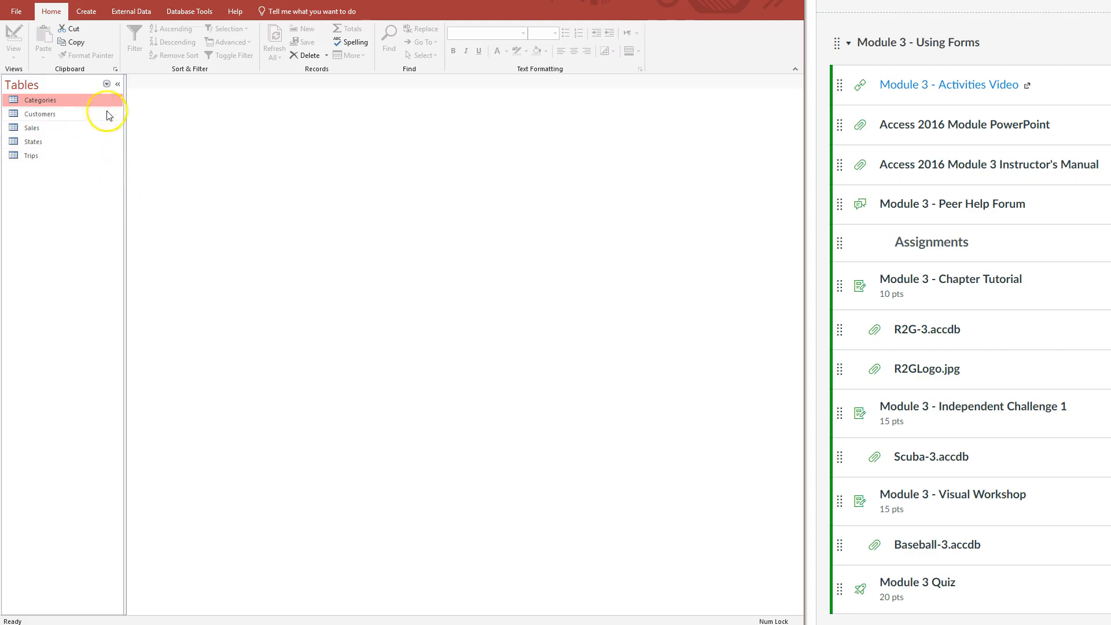
left_click(106, 84)
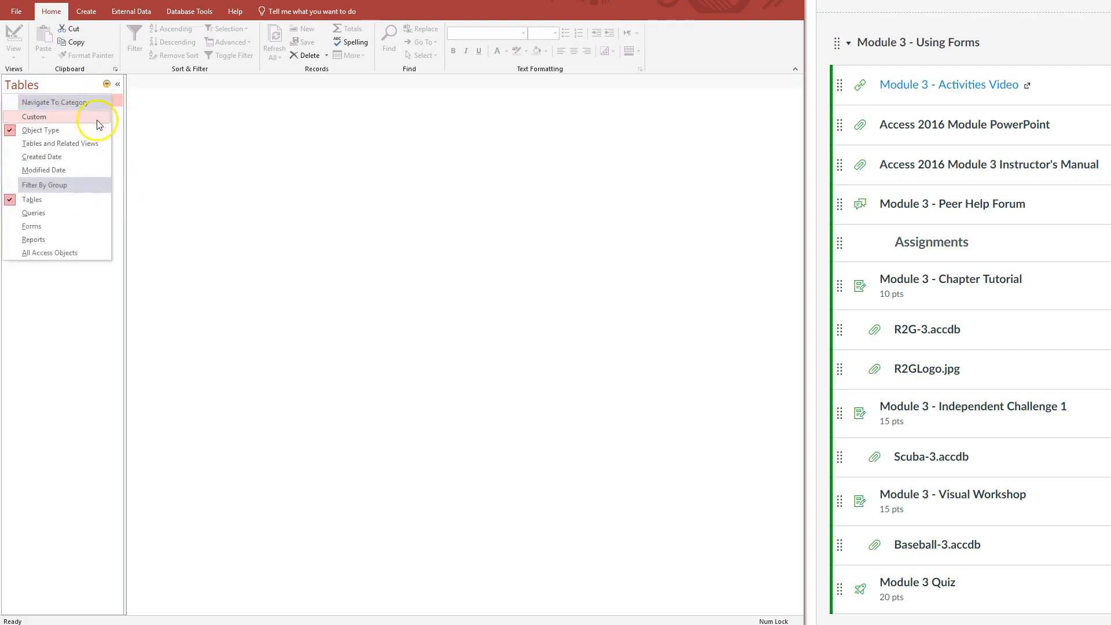
left_click(82, 252)
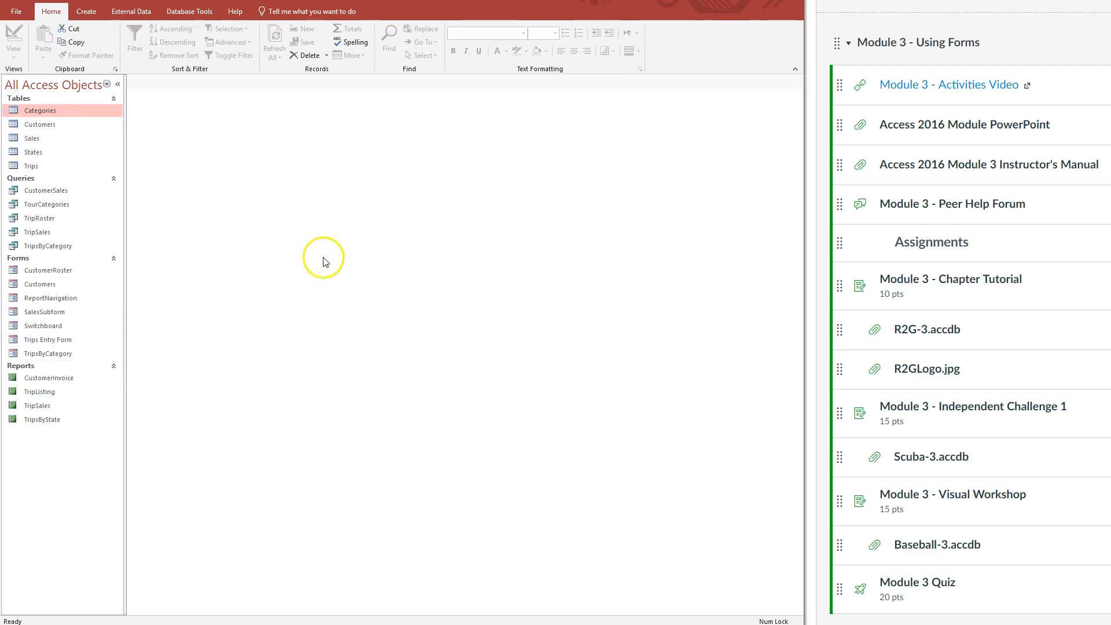
Step: Start the Form Wizard with the Trips table as the record source
left_click(26, 169)
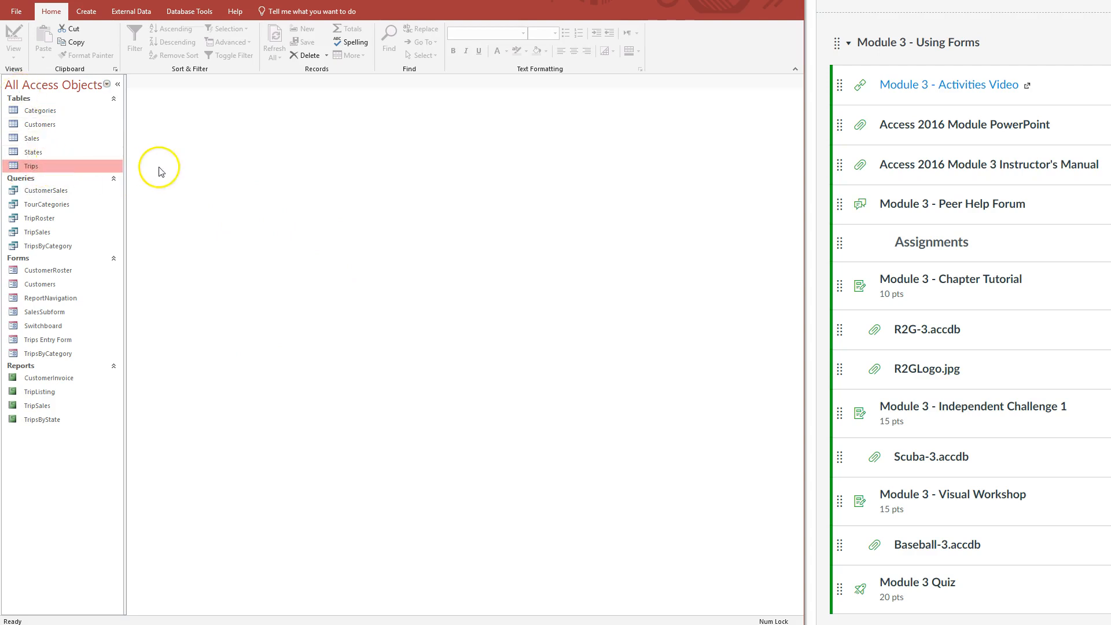
left_click(85, 14)
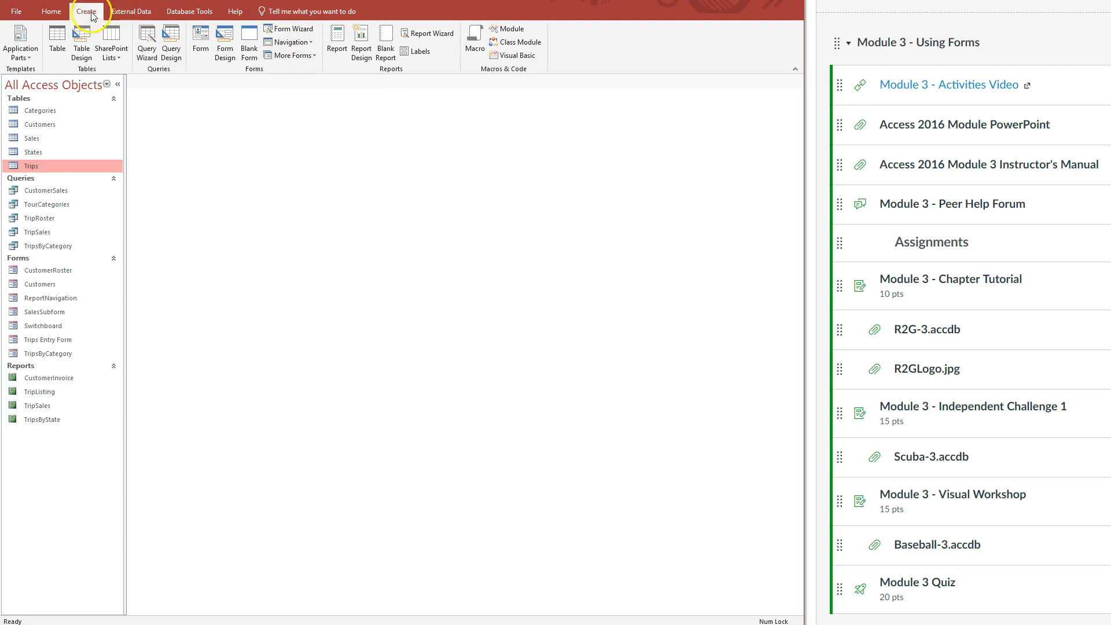
left_click(290, 31)
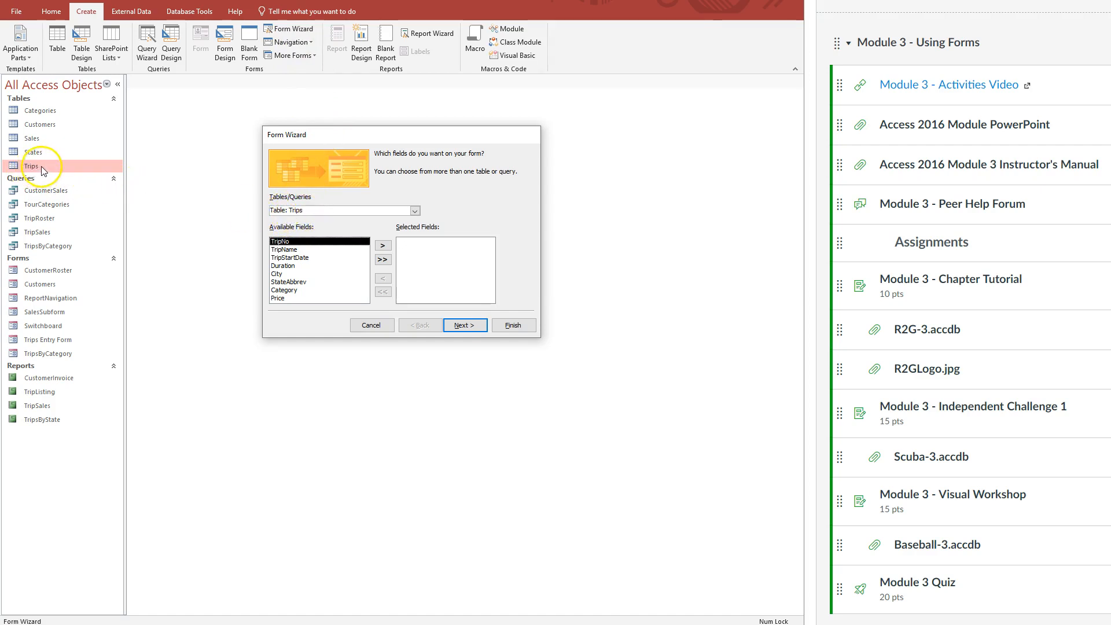
Step: Try the TripRoster query as the new form's field source and switch back to the Trips table
left_click(416, 211)
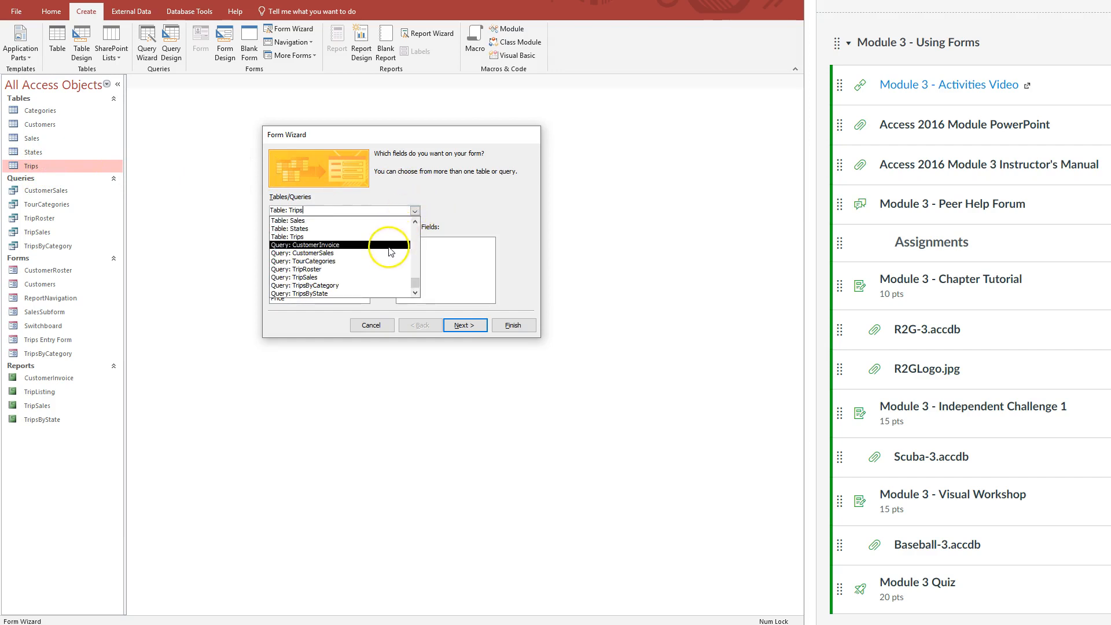
left_click(384, 270)
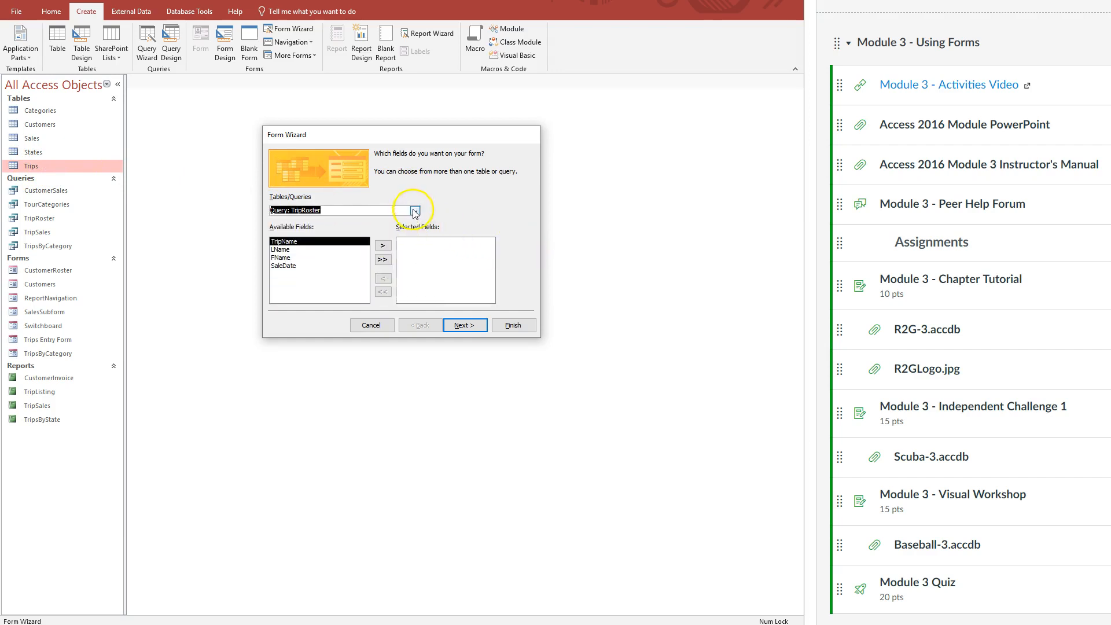
left_click(414, 211)
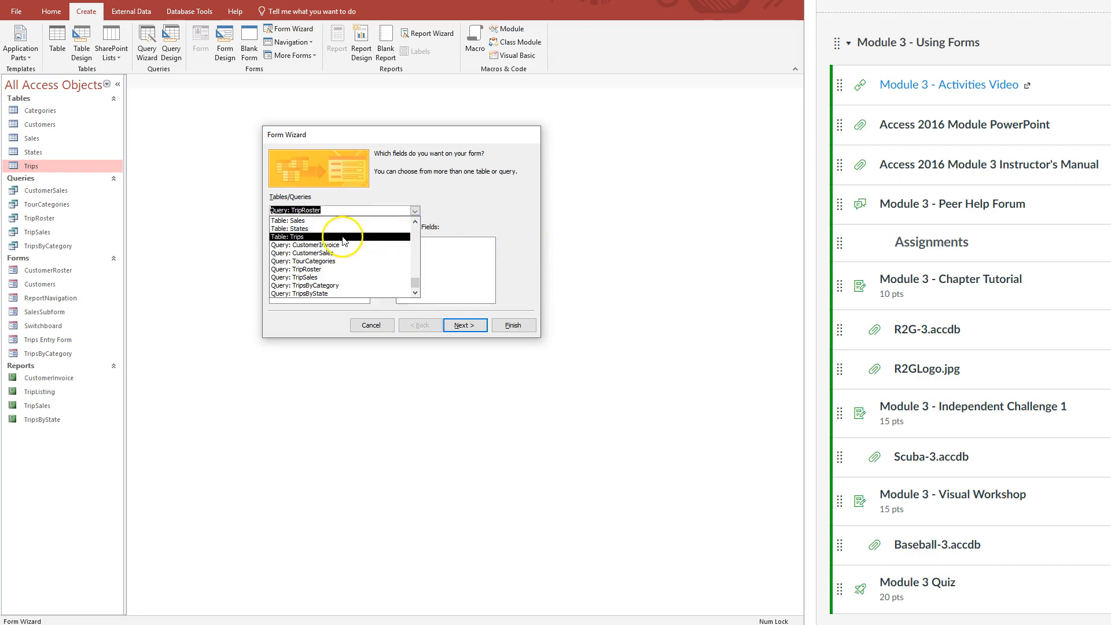
left_click(294, 238)
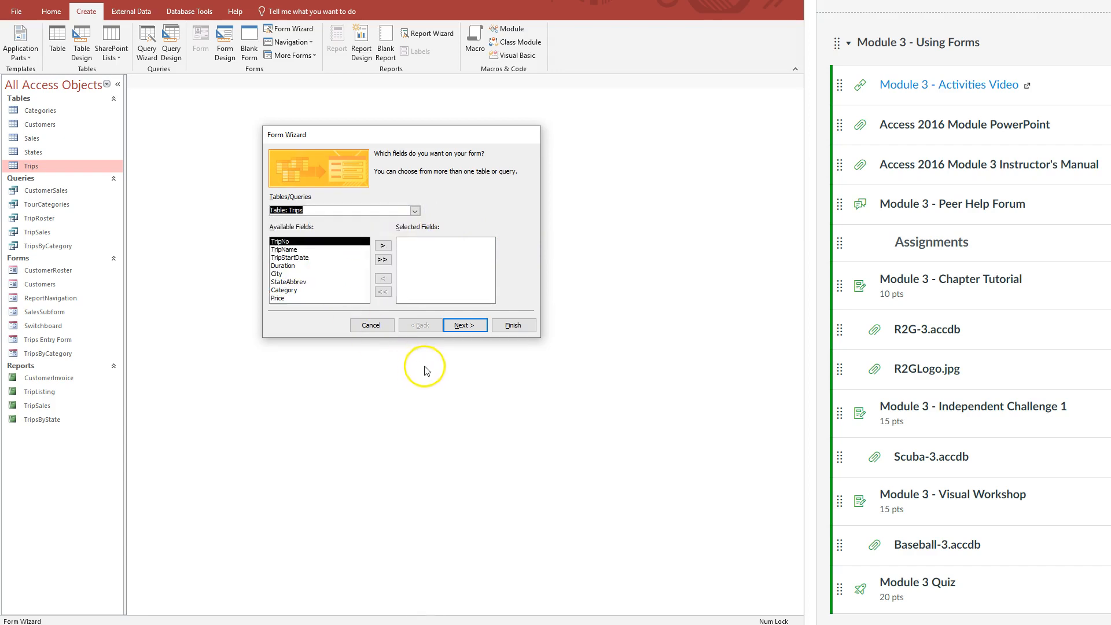
Step: Add all fields of the Trips table to the form and continue to the layout choice
left_click(382, 246)
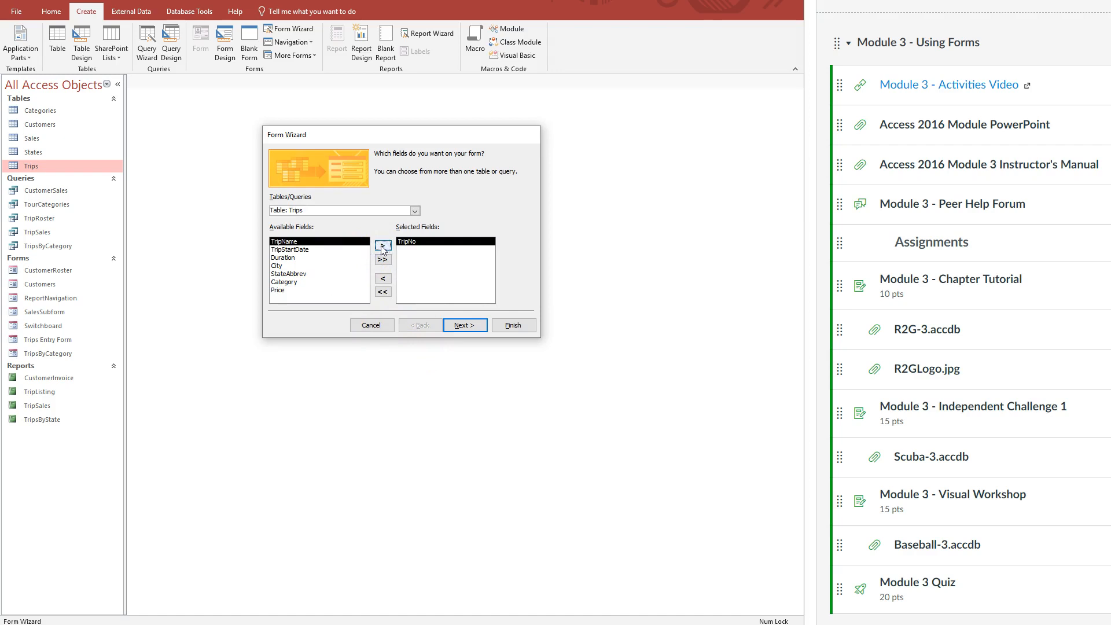
left_click(383, 248)
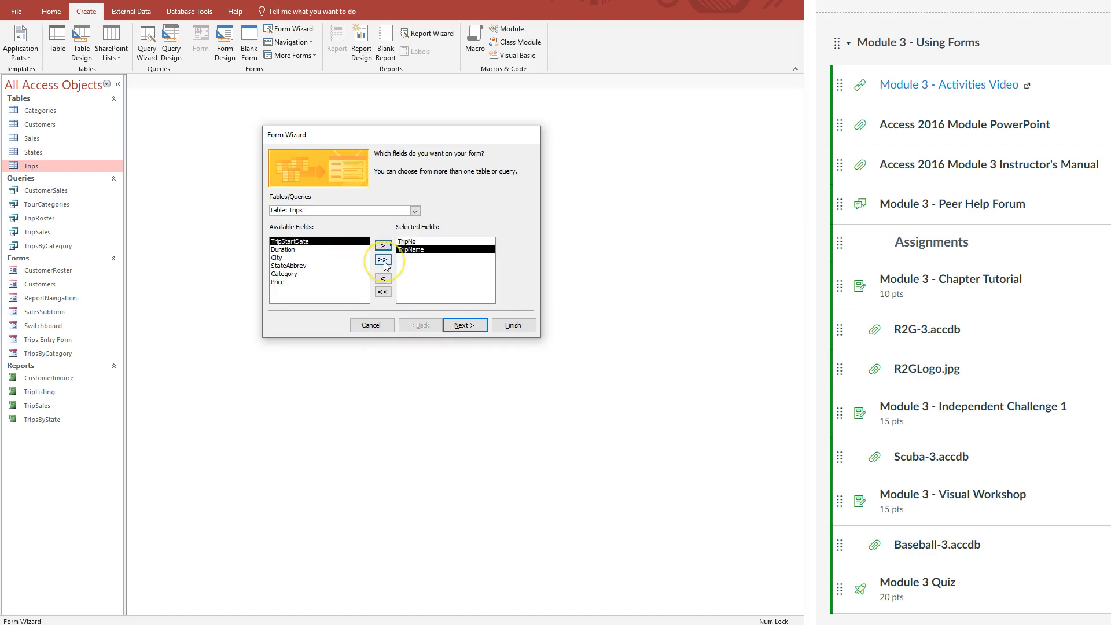
left_click(384, 262)
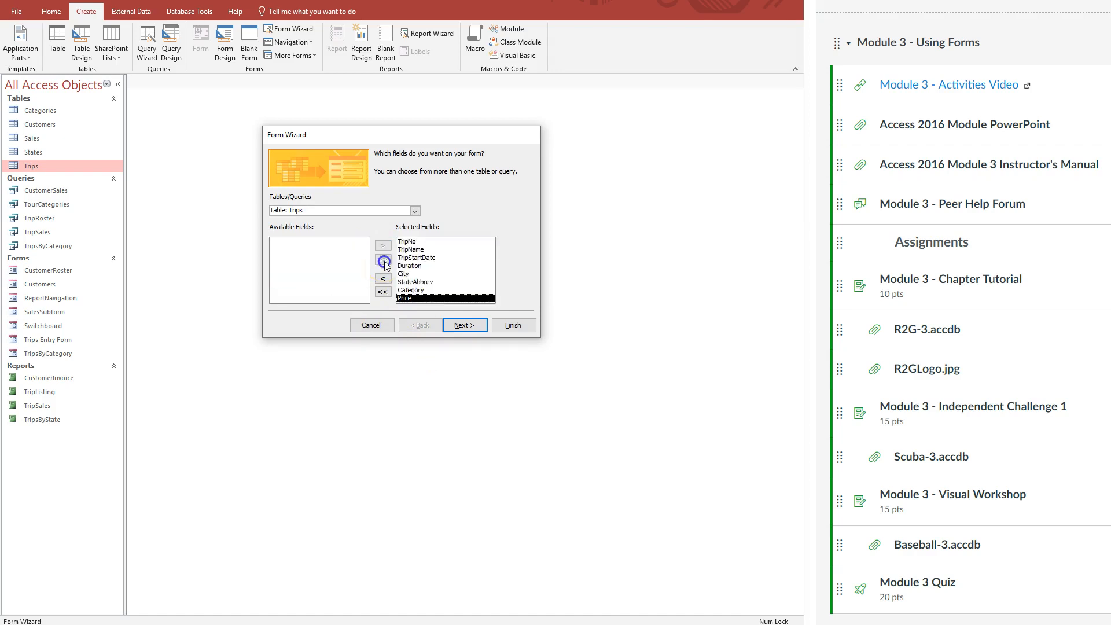
left_click(463, 326)
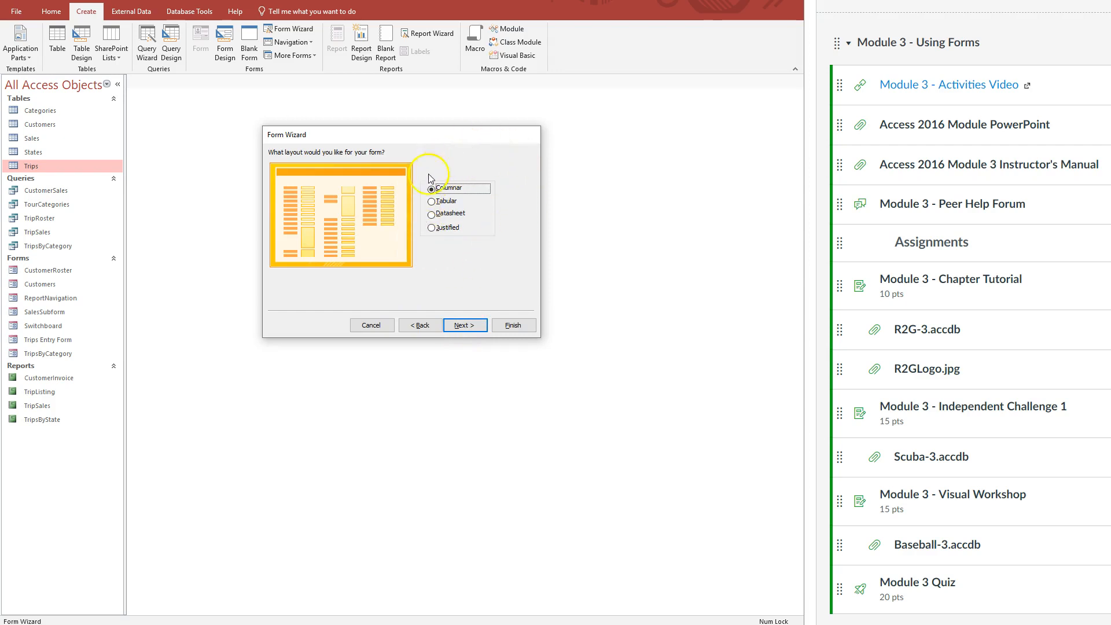
Step: Preview the Tabular, Datasheet and Justified layouts, and continue with the Columnar layout for the form
left_click(457, 201)
left_click(455, 214)
left_click(453, 229)
left_click(447, 189)
left_click(469, 325)
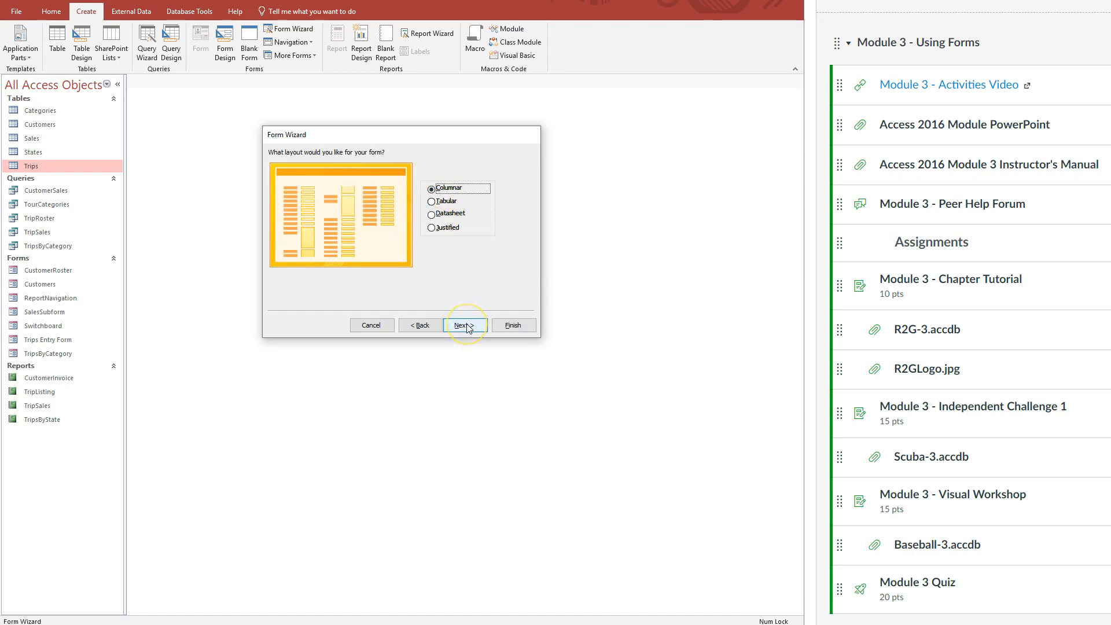
Step: Title the form TripsTest and finish the wizard, opening the form to view or enter information
left_click(378, 167)
type("Test")
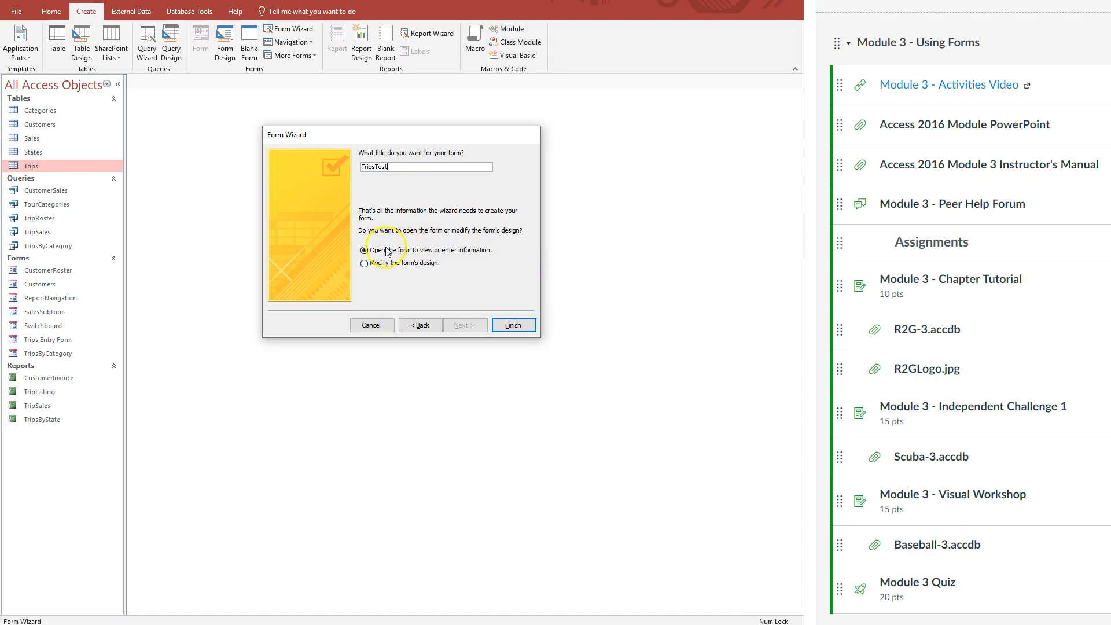
left_click(502, 327)
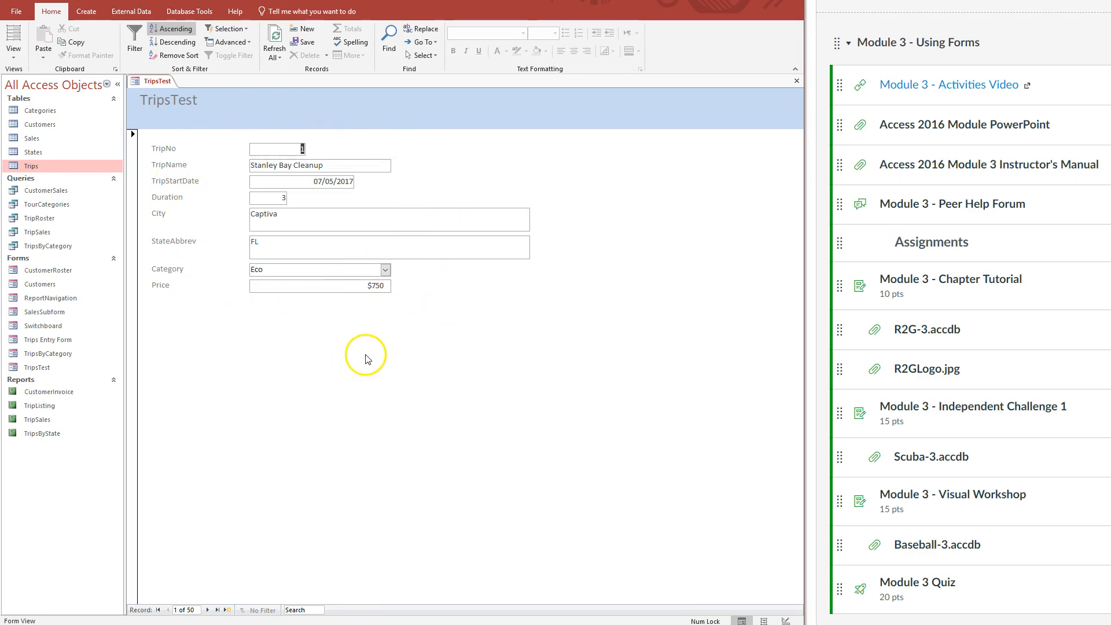
Step: Switch the TripsTest form to Design View
left_click(347, 354)
left_click(282, 149)
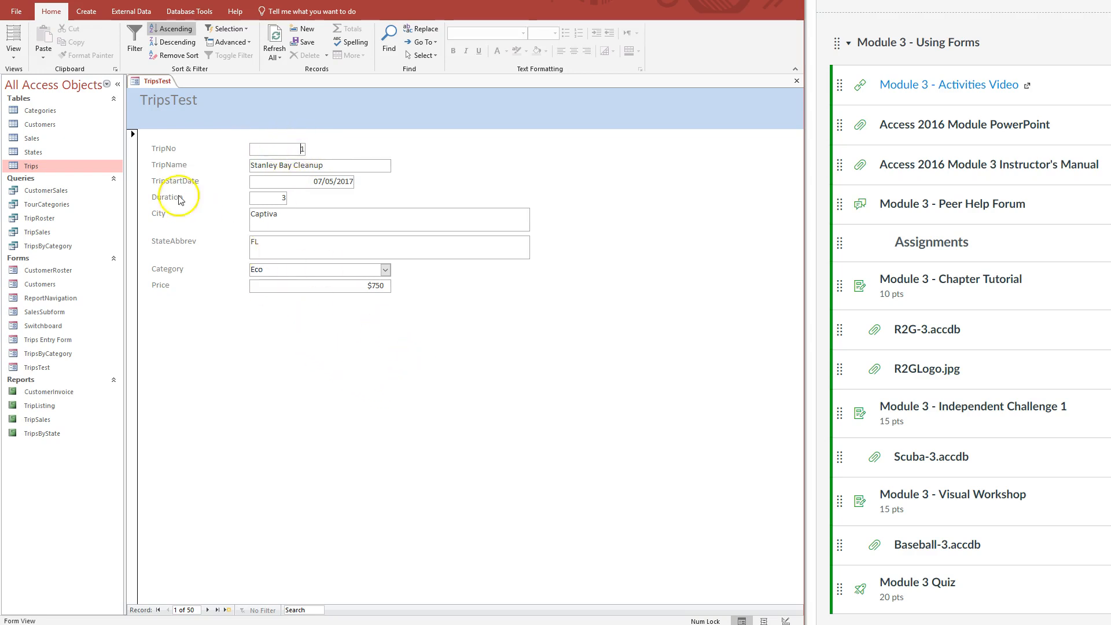
left_click(12, 59)
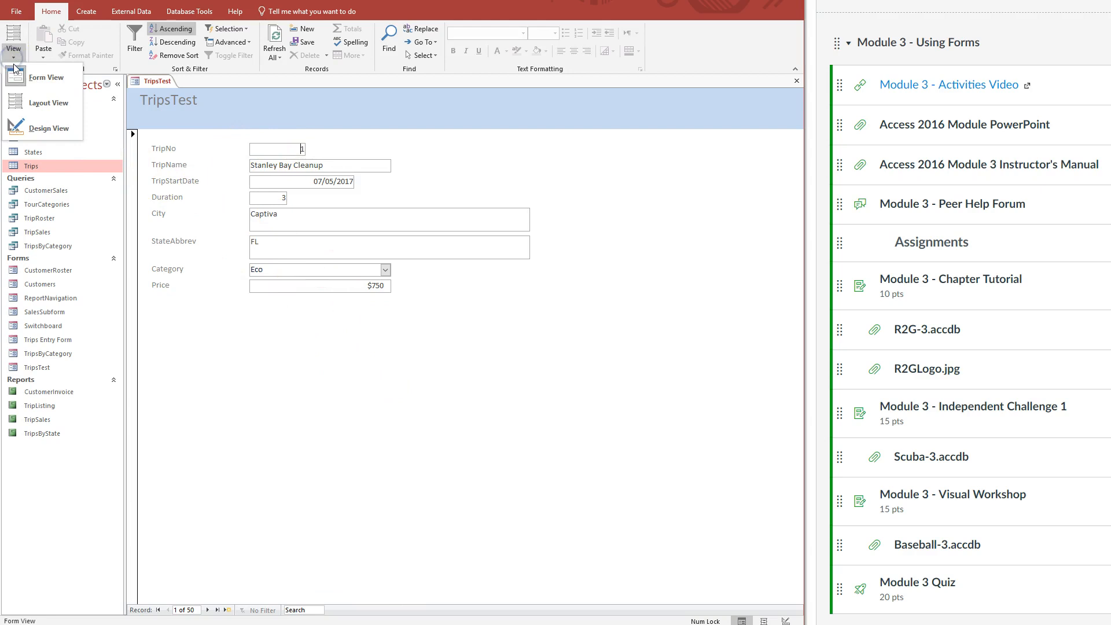
left_click(50, 130)
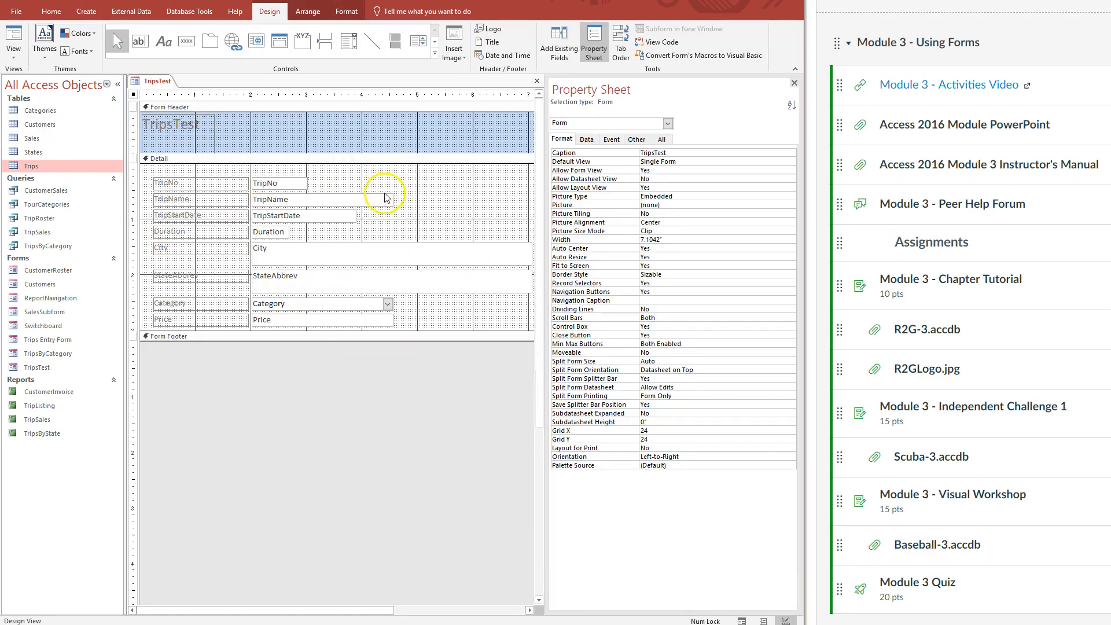
Step: Review the property categories of the TripNo text box and set its Text Align property to Left
left_click(281, 183)
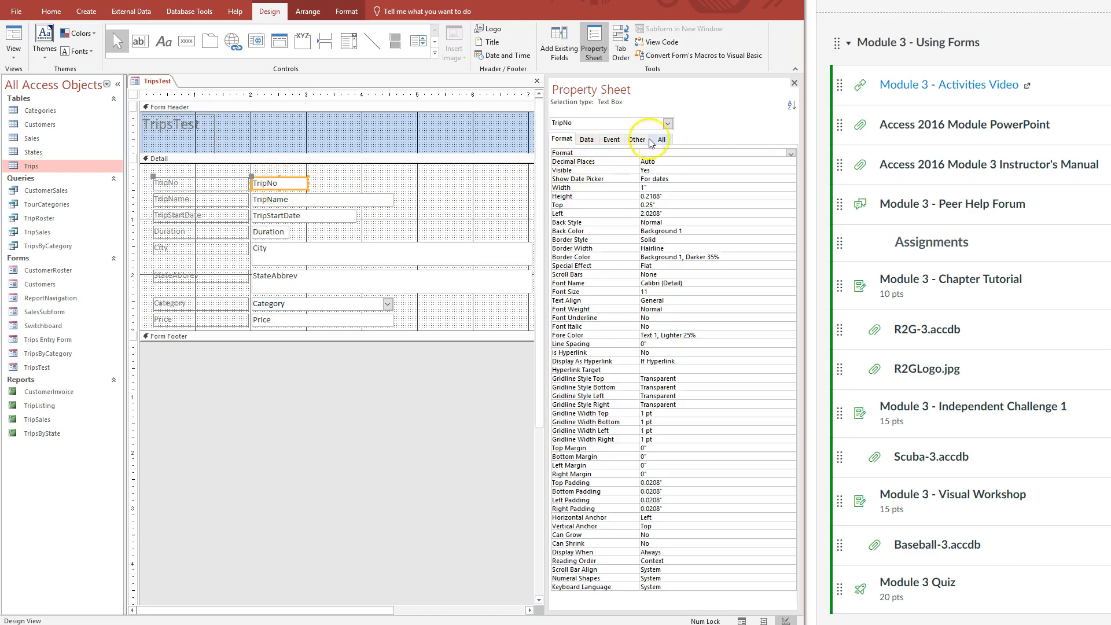
left_click(581, 140)
left_click(612, 139)
left_click(637, 139)
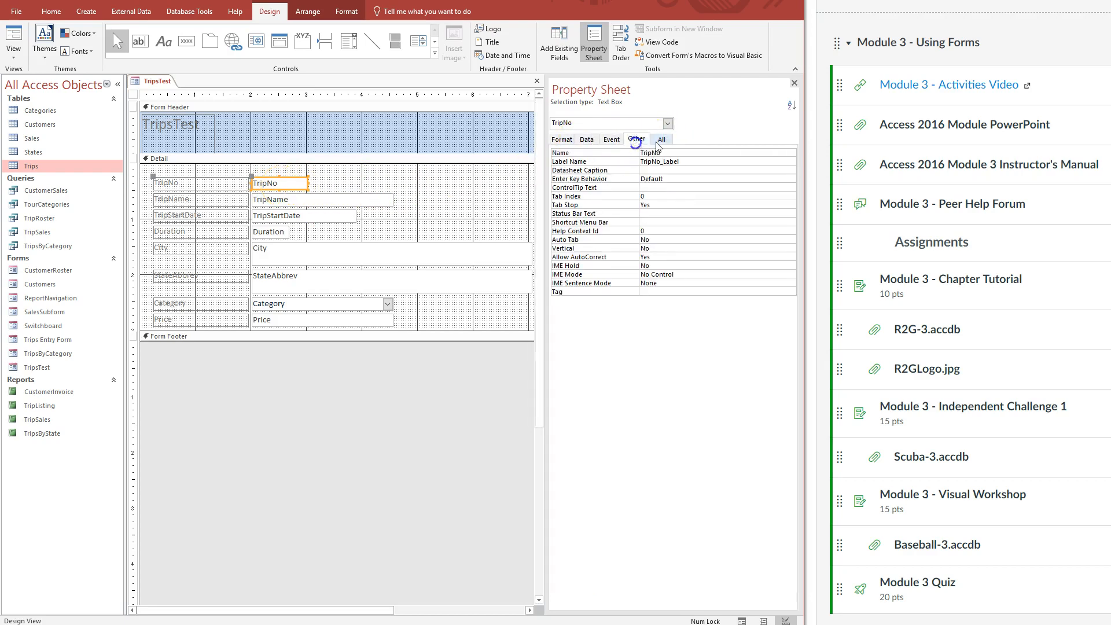
left_click(662, 139)
left_click(560, 140)
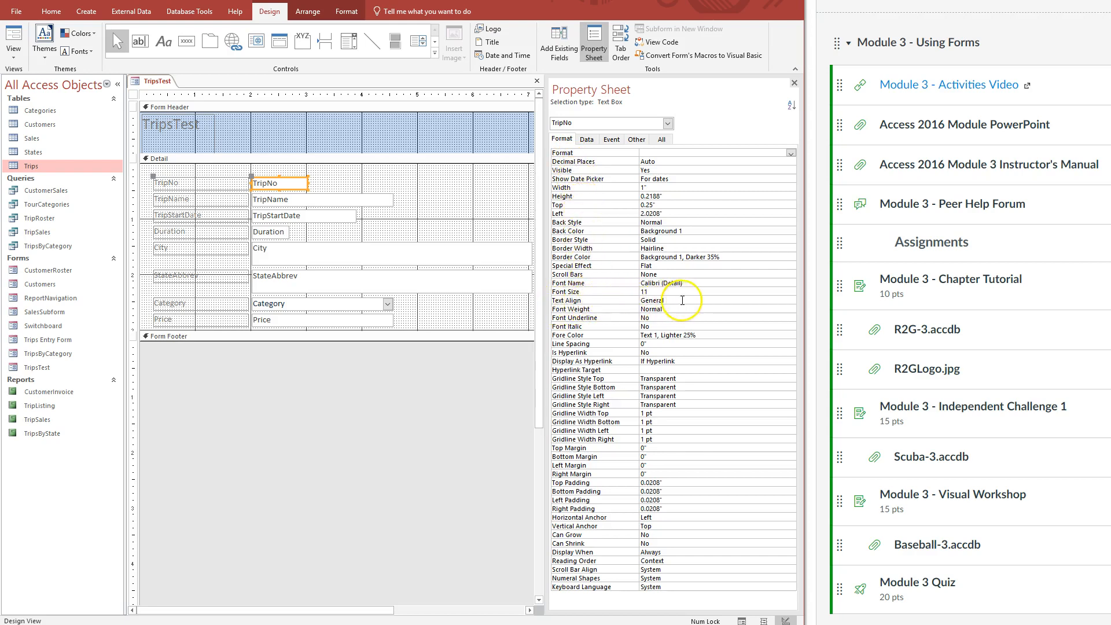
left_click(735, 300)
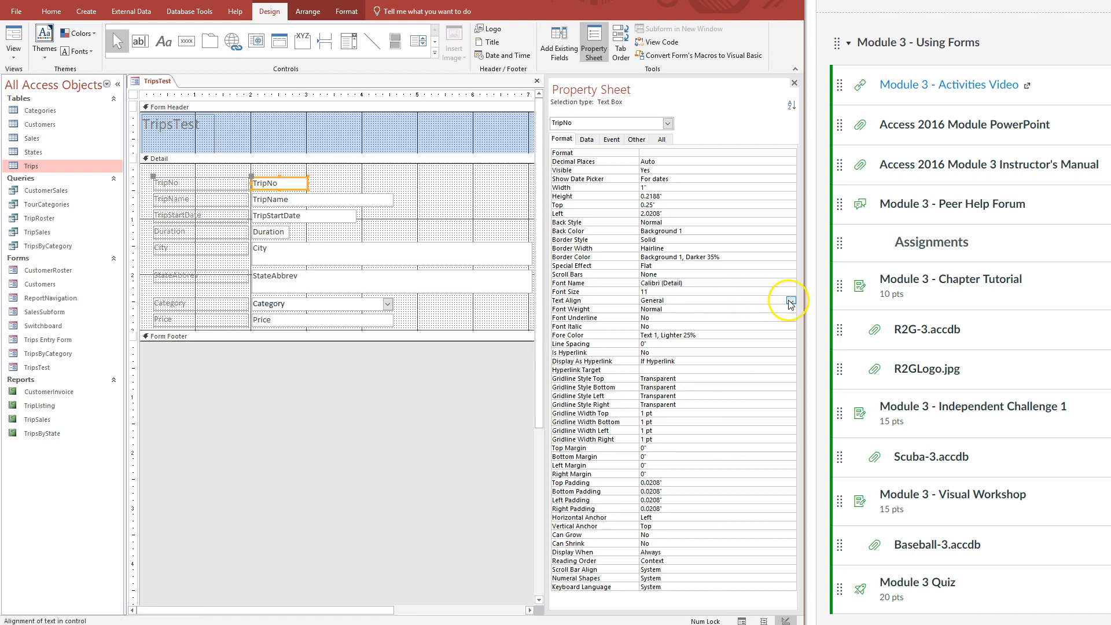
left_click(790, 301)
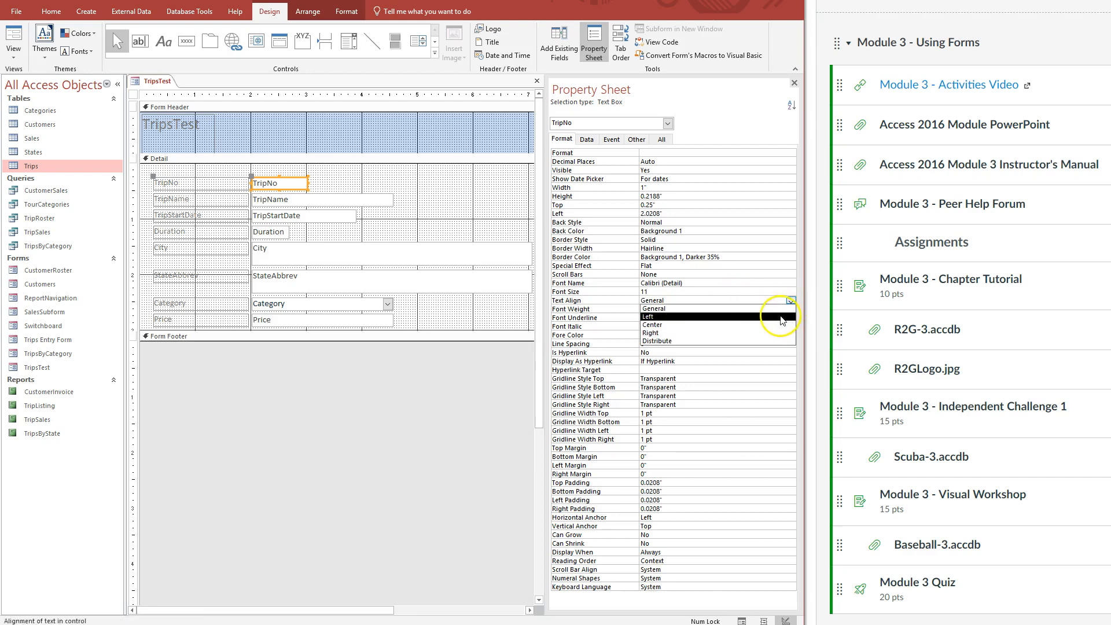
left_click(778, 317)
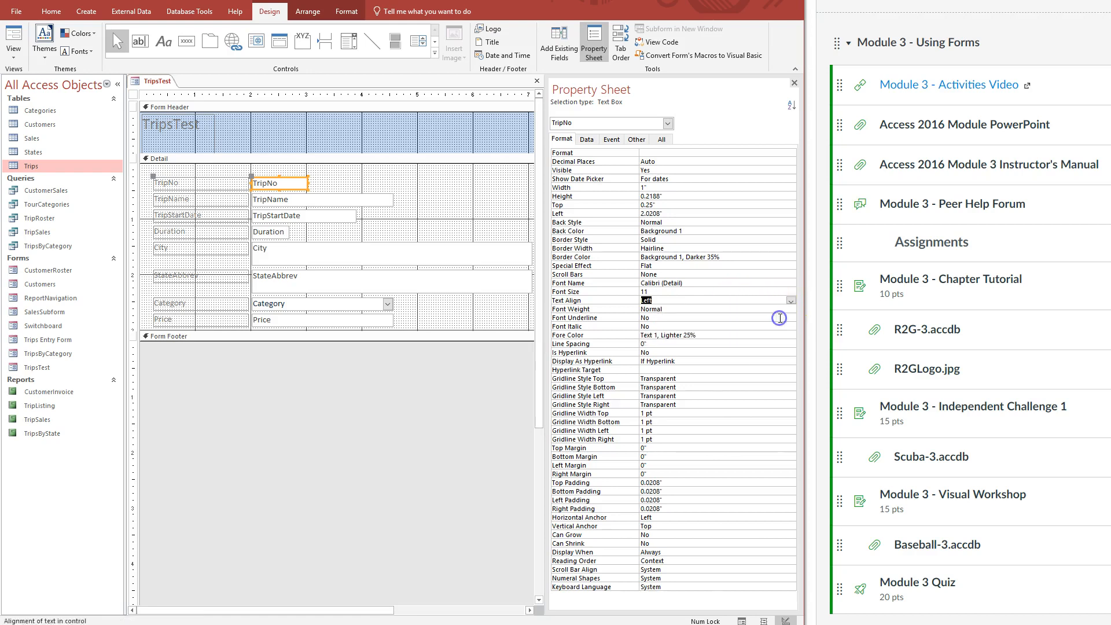
left_click(397, 426)
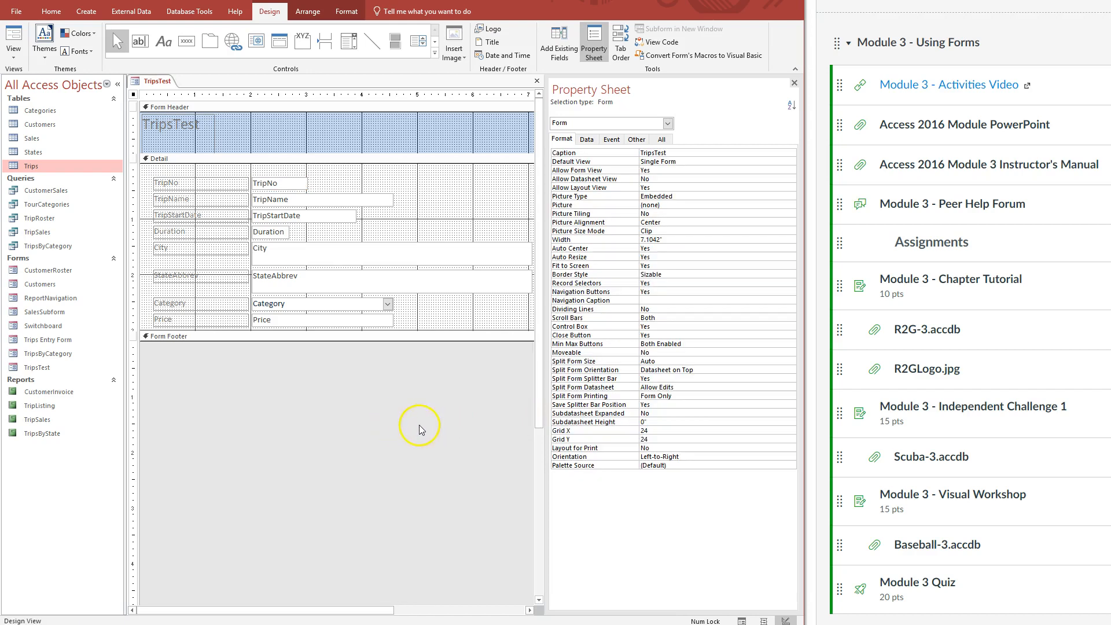
Step: Save the TripsTest form's design and display it in Form View
right_click(152, 81)
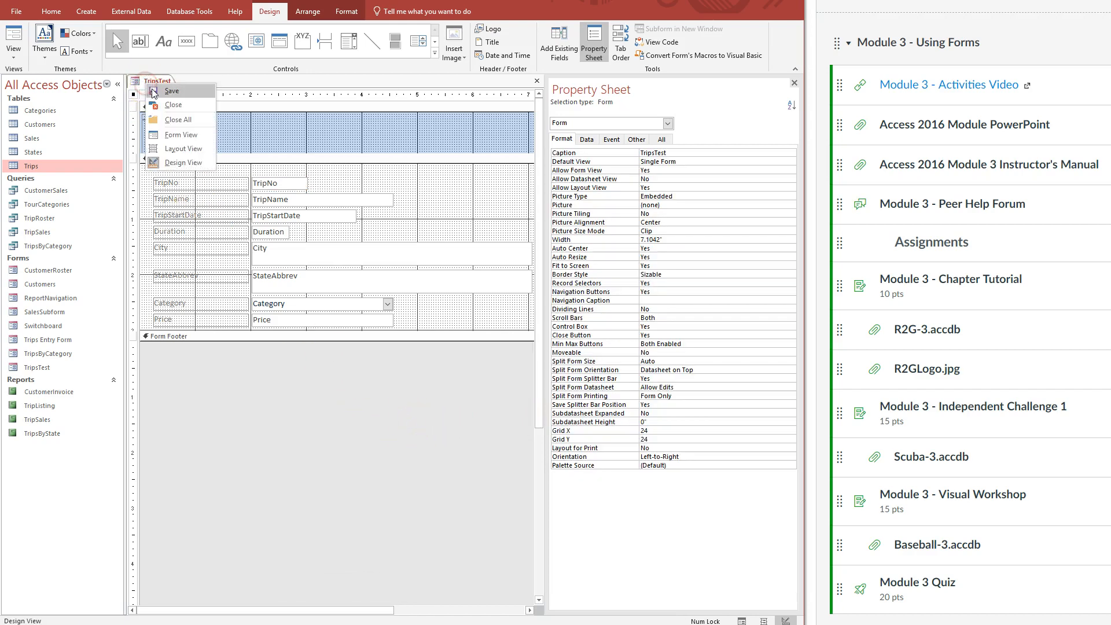
left_click(172, 93)
left_click(19, 57)
left_click(23, 58)
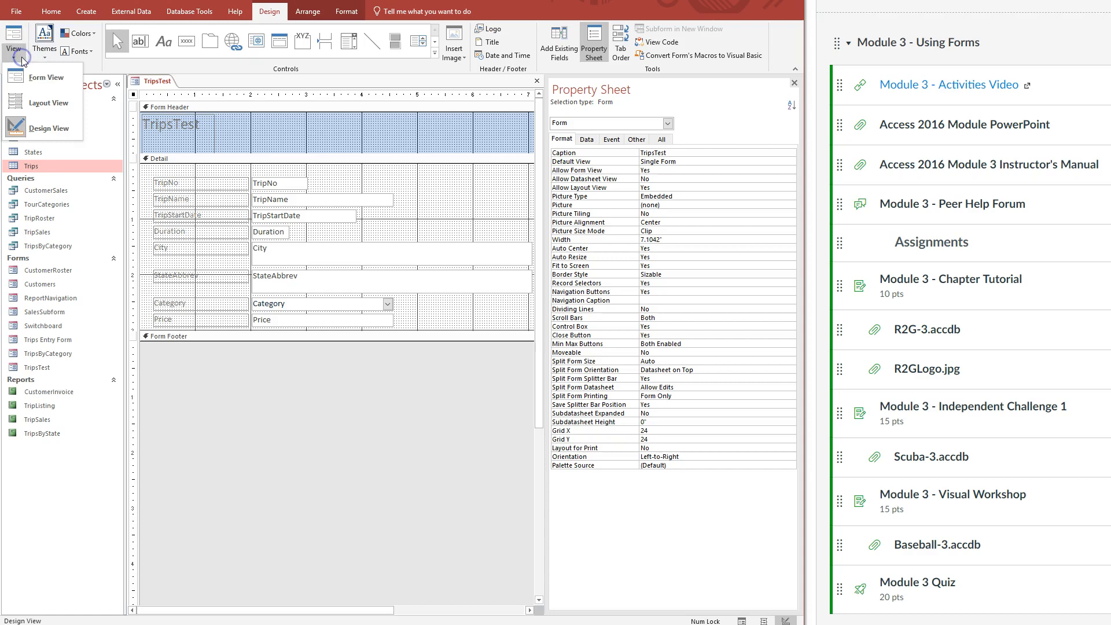
left_click(47, 78)
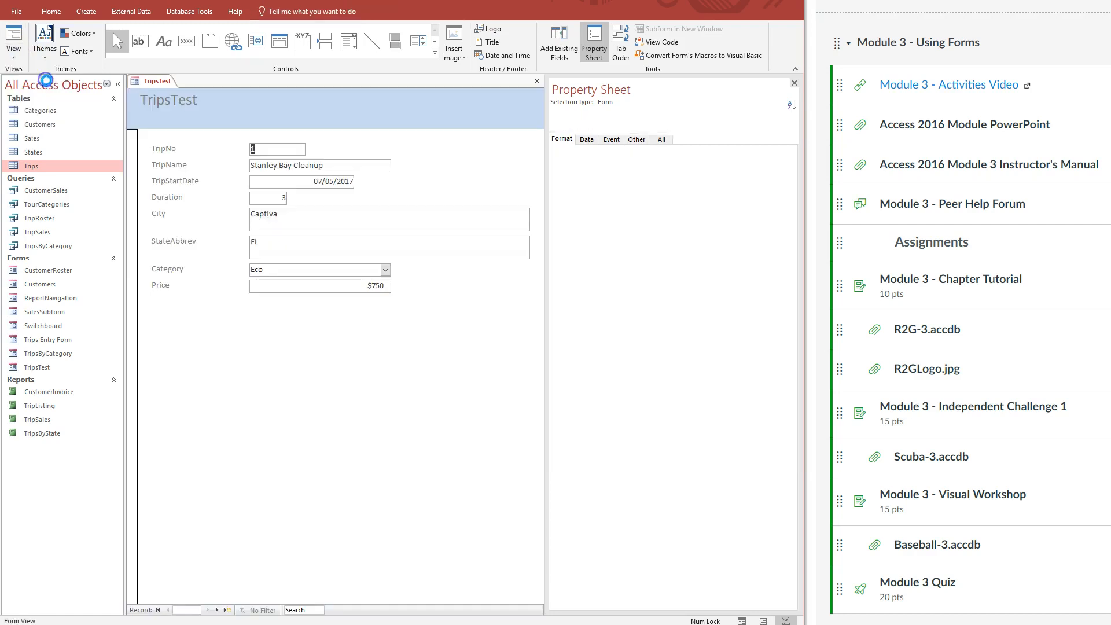